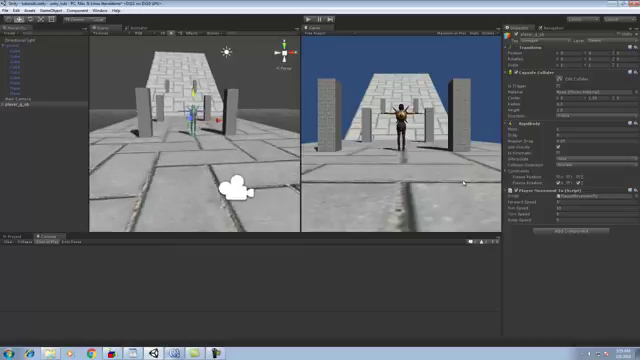
- Play-test the character, check its animator graph, and edit the player's Jump Speed
click(309, 18)
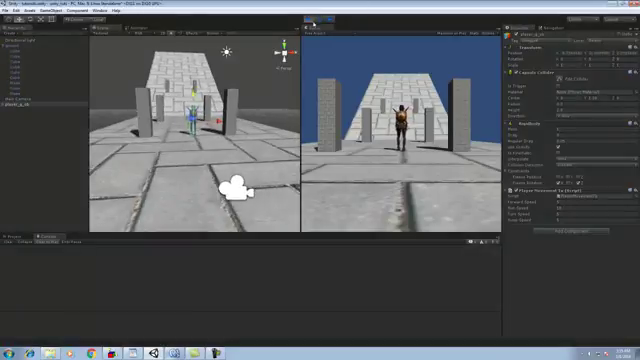
key(ctrl+p)
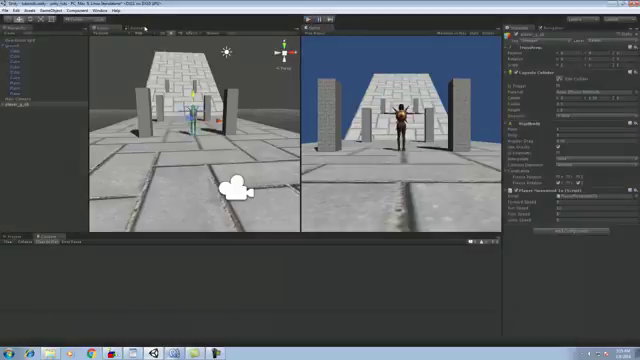
click(137, 27)
click(102, 27)
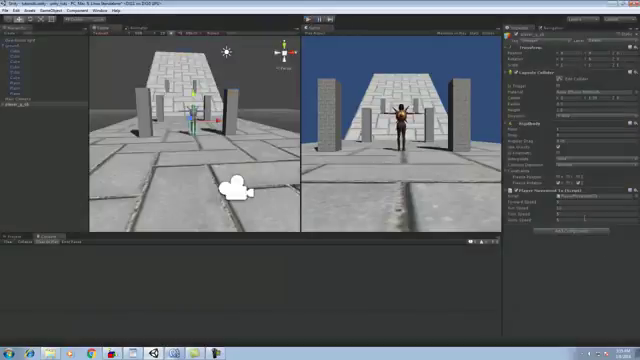
click(586, 219)
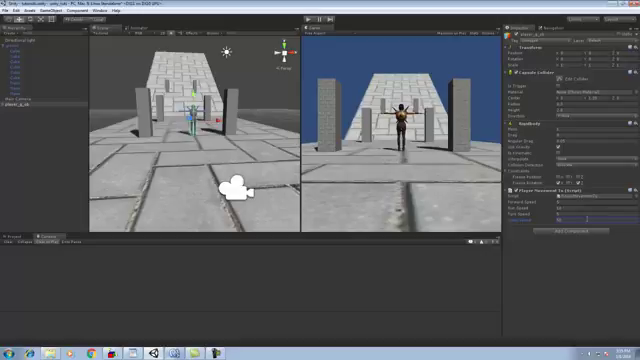
- Test jumping again, then orbit the scene and select a ground plane
key(ctrl+p)
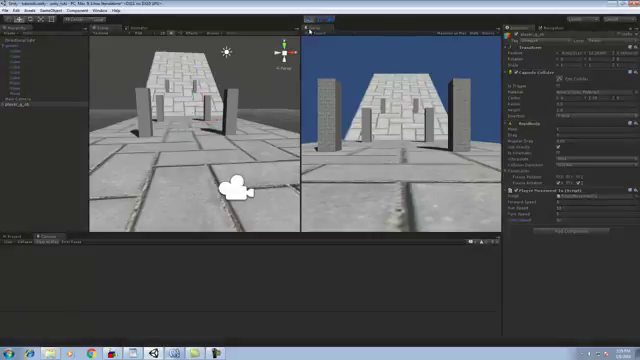
click(310, 19)
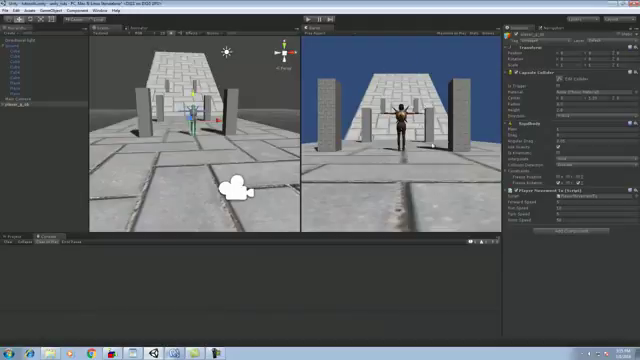
alt+drag(183, 141, 242, 152)
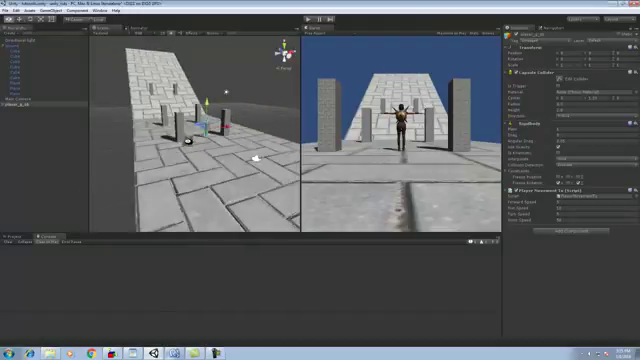
scroll(242, 152, down, 2)
drag(250, 150, 287, 160)
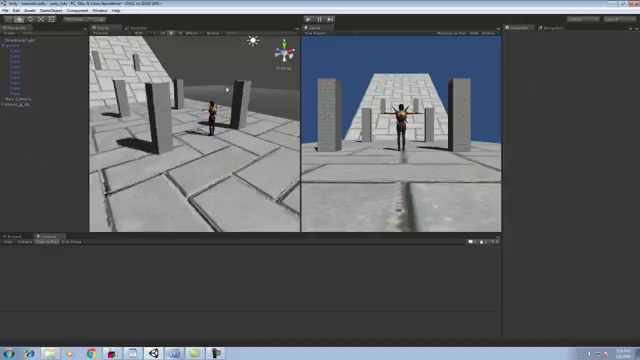
scroll(287, 160, down, 2)
scroll(257, 150, down, 3)
alt+drag(228, 143, 273, 83)
click(273, 83)
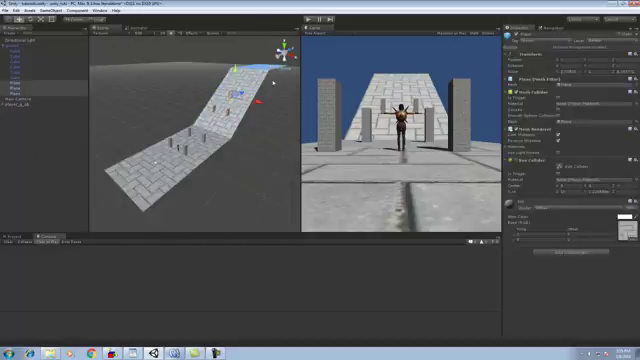
- Check the plane's tag options, then add 'public bool CanJump = false;' below the animator field
click(545, 40)
click(267, 110)
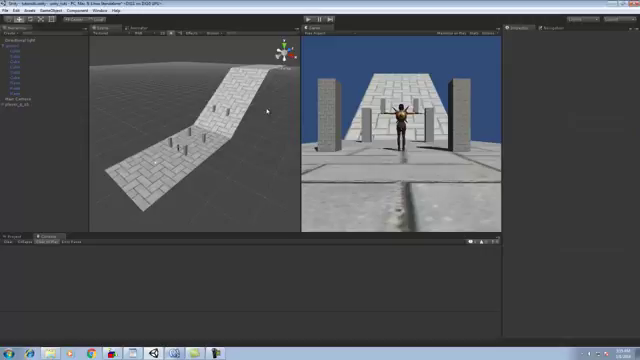
mouse_move(267, 110)
alt+mouse_down()
mouse_move(263, 184)
mouse_move(170, 176)
alt+mouse_up()
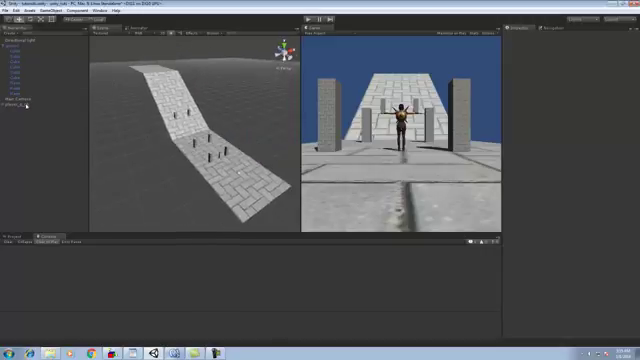
key(alt+Tab)
scroll(86, 178, up, 5)
scroll(86, 181, up, 5)
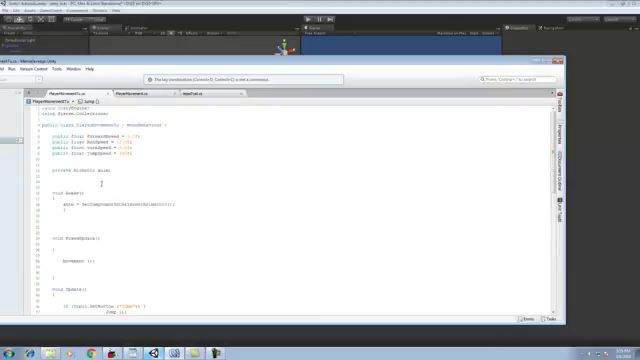
click(86, 181)
text(public bo)
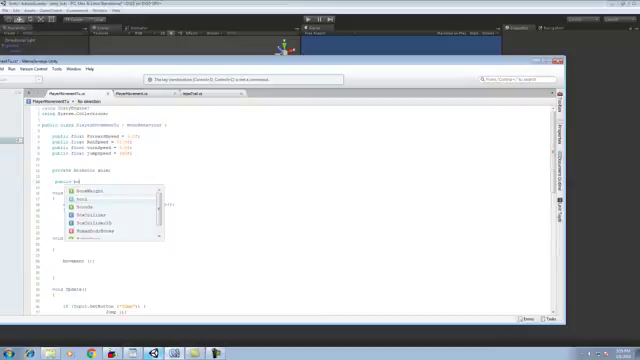
text(ol CanJump = false)
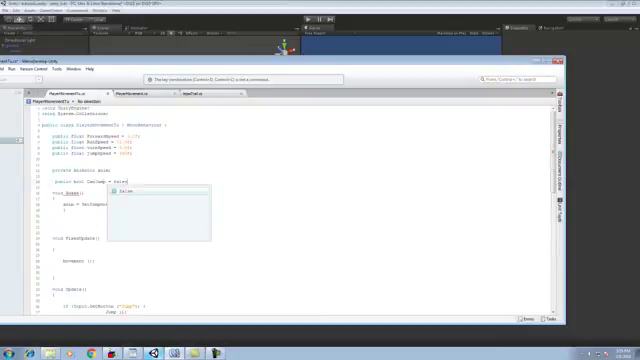
text(;)
scroll(192, 177, down, 1)
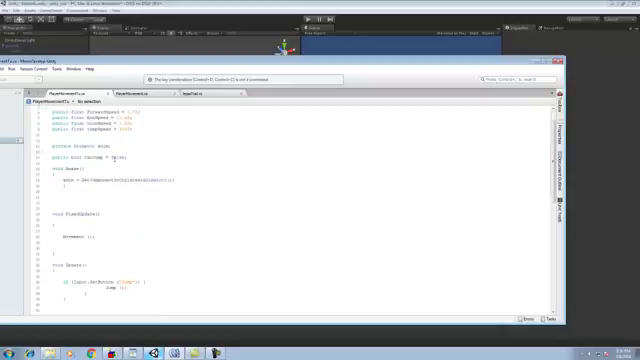
- In Unity, select the ground object and frame it in the scene view
key(alt+Tab)
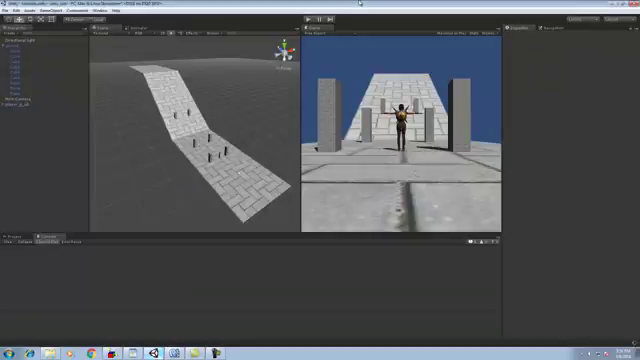
click(218, 198)
key(f)
- Wrap the Jump method's body in an 'if (CanJump == true)' block
key(alt+Tab)
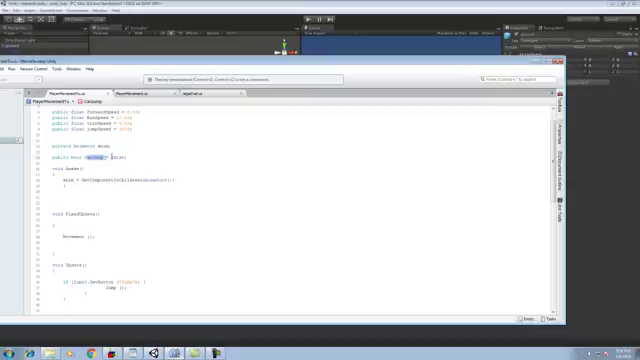
scroll(204, 184, down, 10)
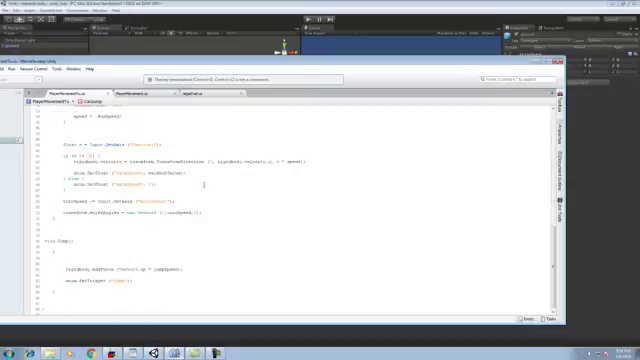
click(75, 263)
text(if ()
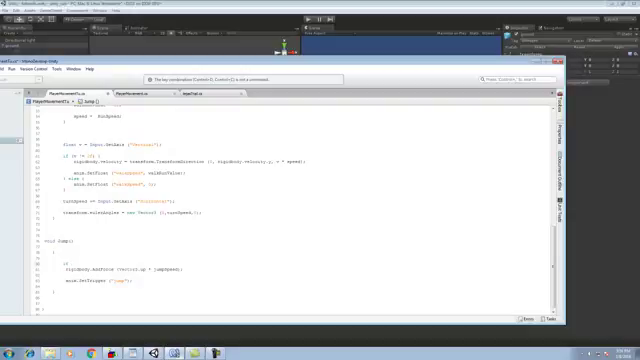
text(canJump == false)
text(true)
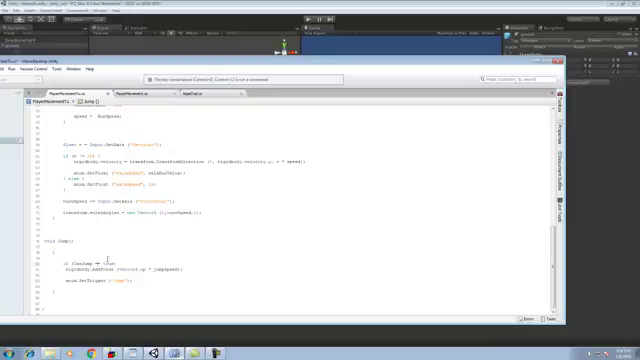
scroll(110, 262, down, 1)
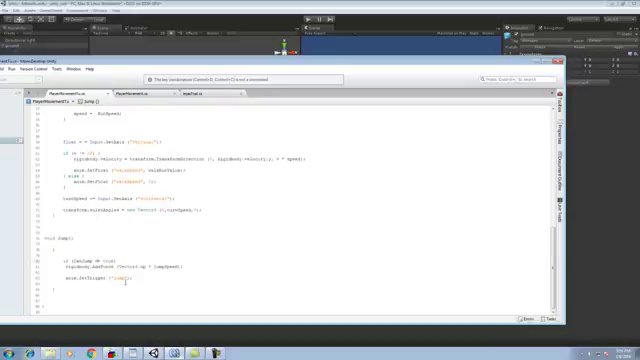
key(Return)
text({)
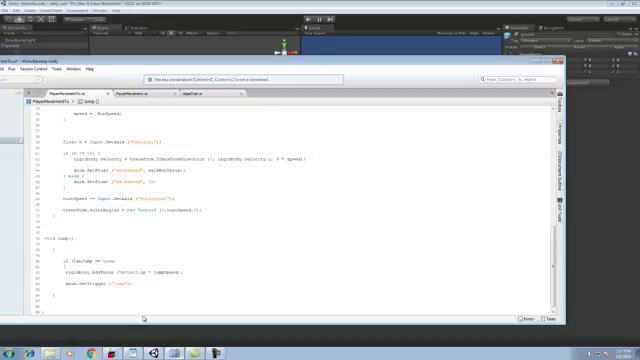
text(})
click(60, 289)
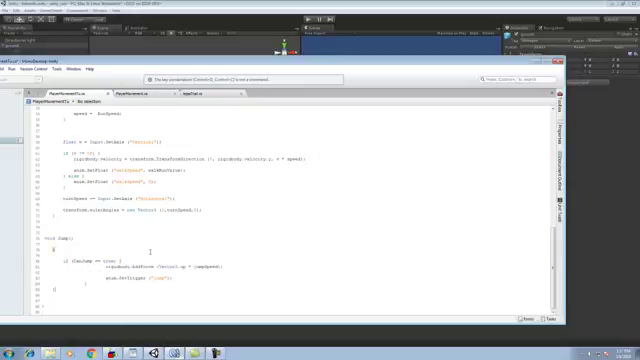
- Back in Unity, orbit the scene, then select and frame the player
click(317, 19)
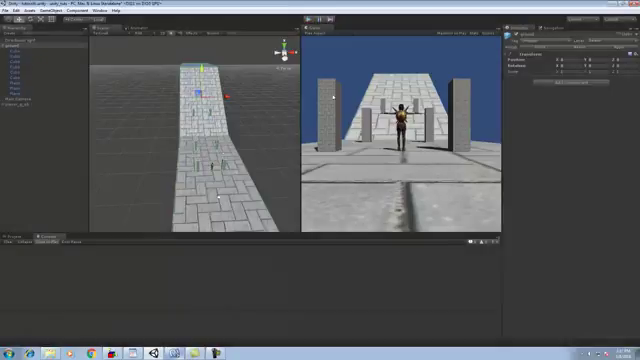
alt+drag(280, 140, 214, 170)
double_click(18, 104)
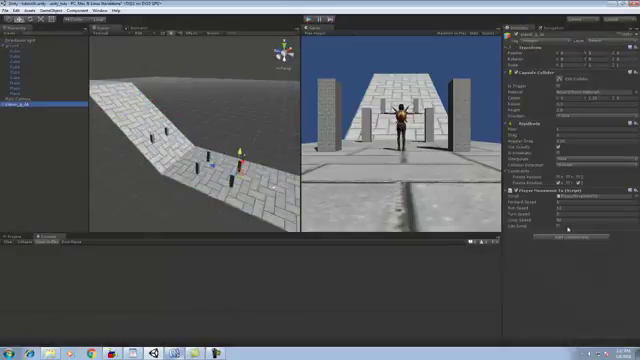
- Below Jump(), declare void OnCollisionEnter(Collision other) using autocomplete
click(196, 352)
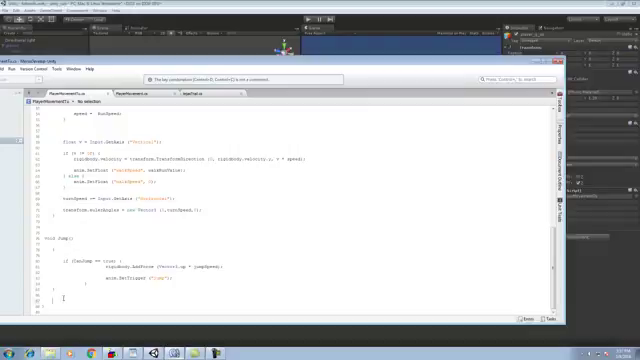
scroll(105, 278, down, 1)
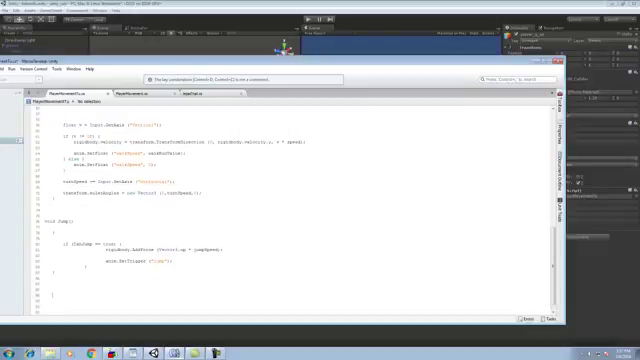
text(void)
text( U)
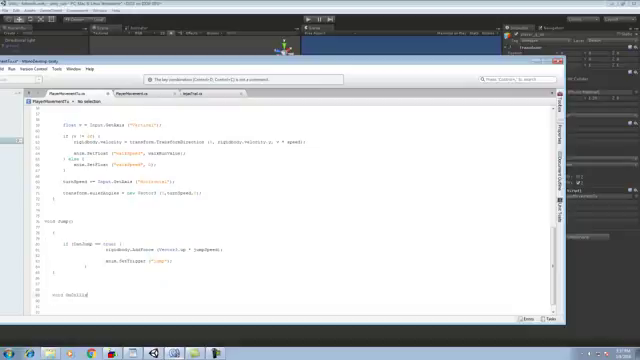
text(ionEnter()
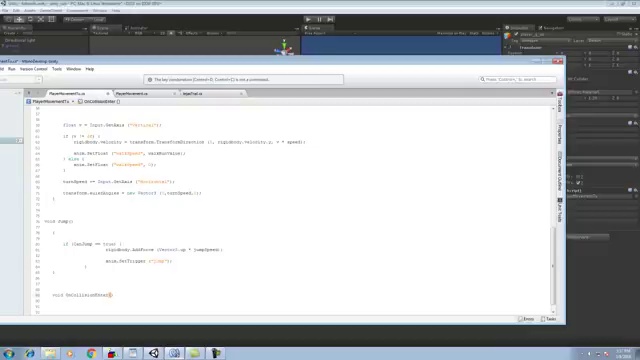
key(ctrl+space)
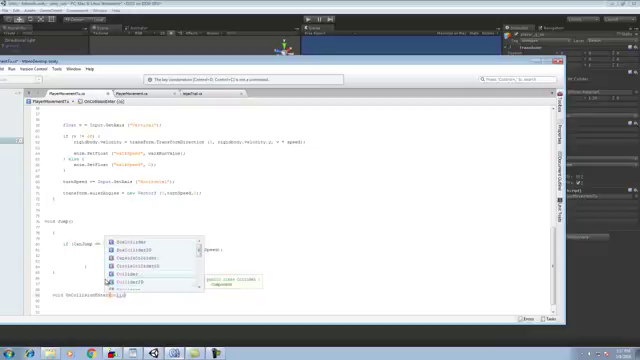
text((Collision)
key(Return)
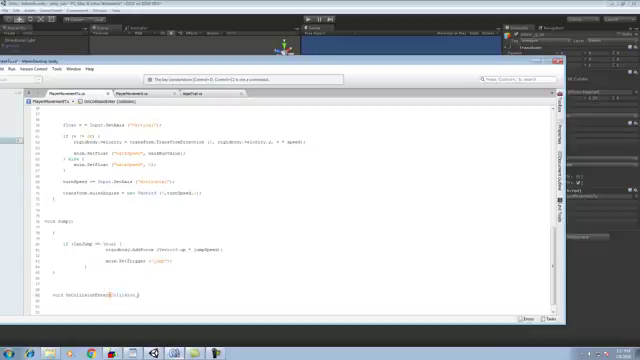
key(BackSpace)
text(other)
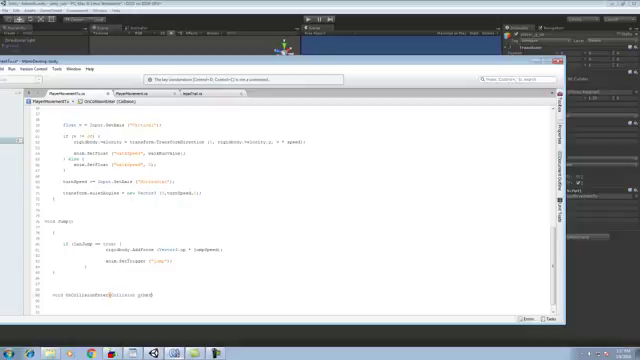
text())
- Give the method a body starting with 'if (other.gameObject.tag == "")' and a brace block
key(Return)
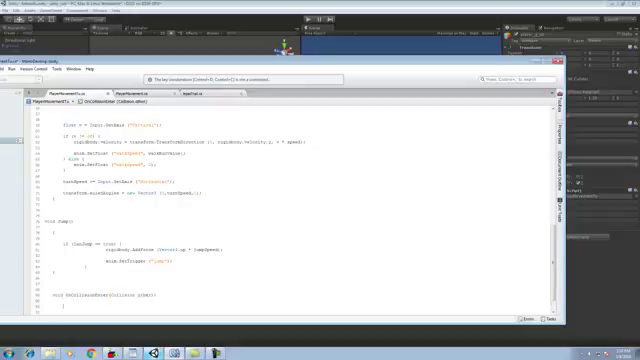
text({)
scroll(103, 278, down, 2)
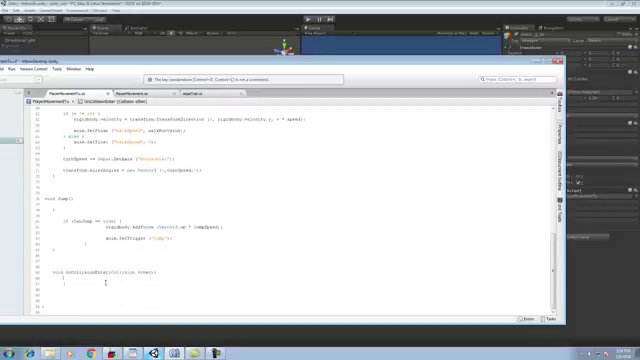
key(Return)
text(if (o)
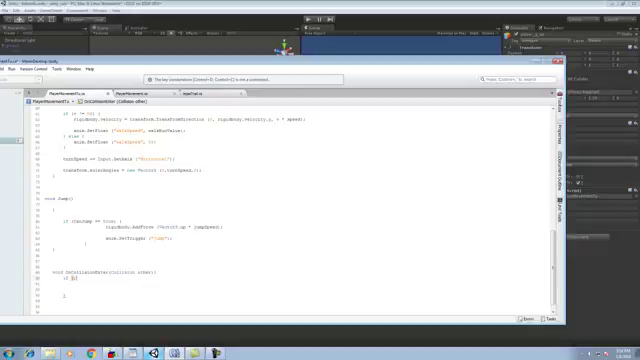
text(ther.)
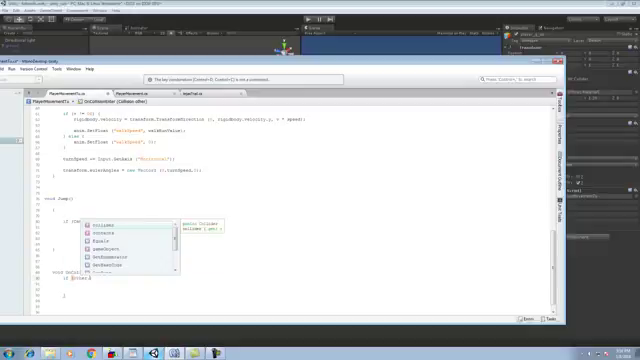
text(game)
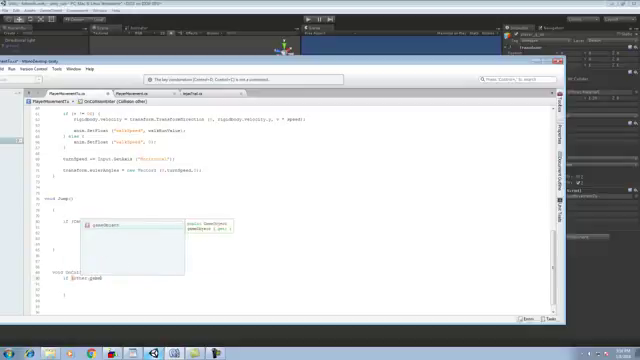
key(Return)
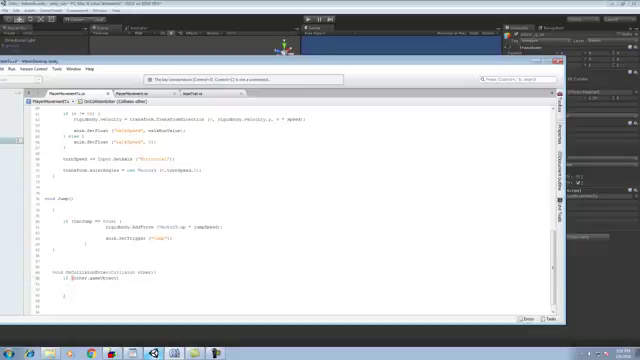
text(.tag)
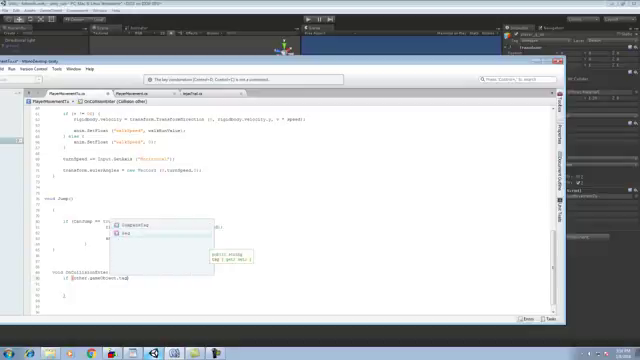
text( == )
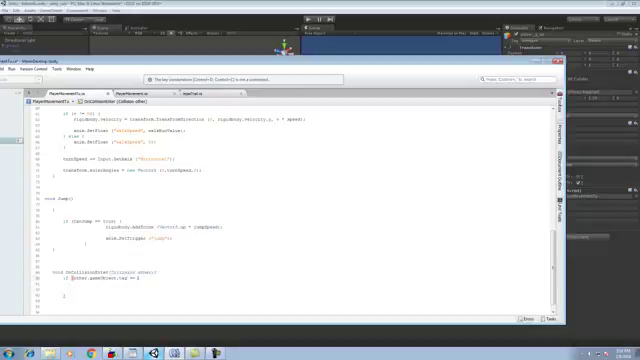
text(")
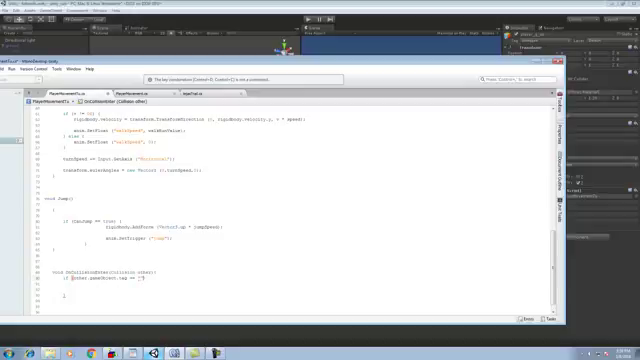
scroll(290, 200, down, 1)
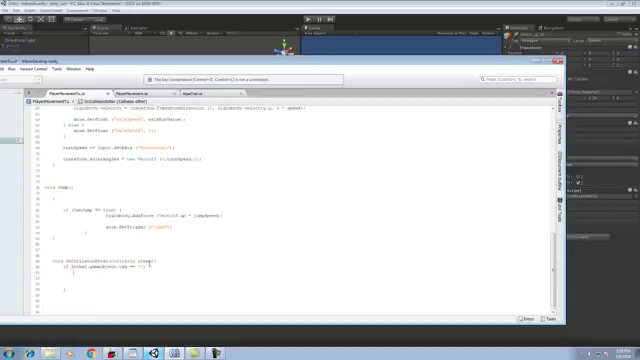
key(Return)
key(alt+Tab)
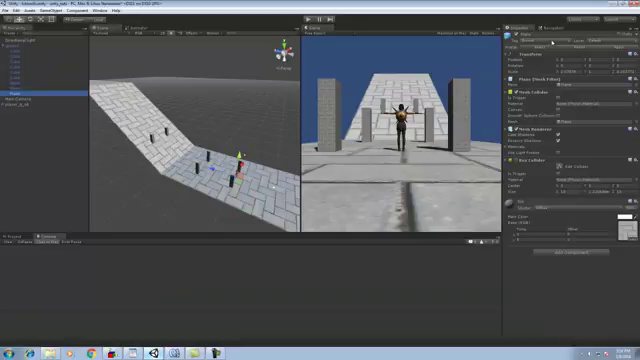
- Add a new tag named Ground as Element 0 in the Tags list
click(540, 41)
click(548, 110)
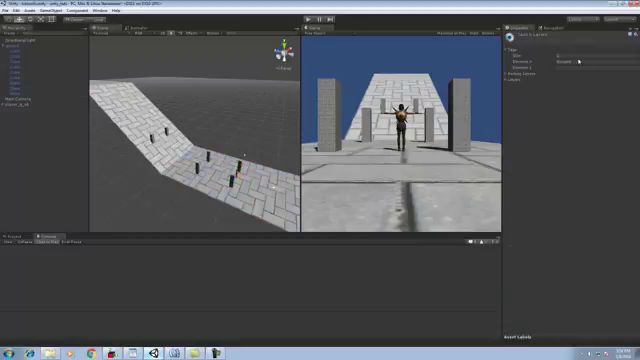
click(578, 61)
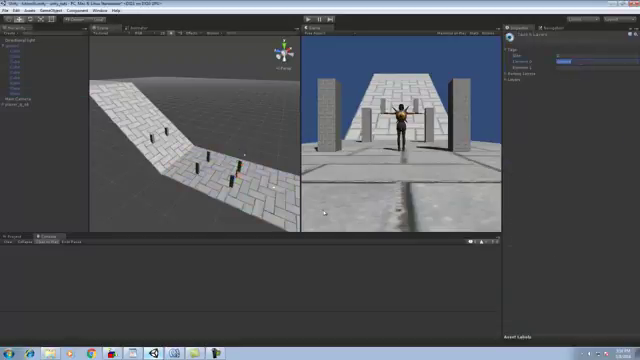
- Compare the tag to "Ground", set canJump = true inside the check, and save the script
key(alt+Tab)
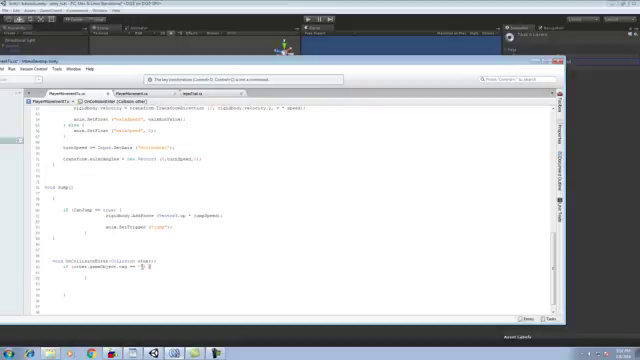
text(Ground)
click(74, 210)
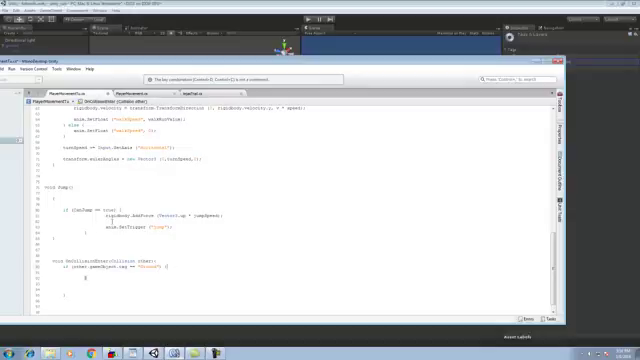
double_click(76, 210)
text(true)
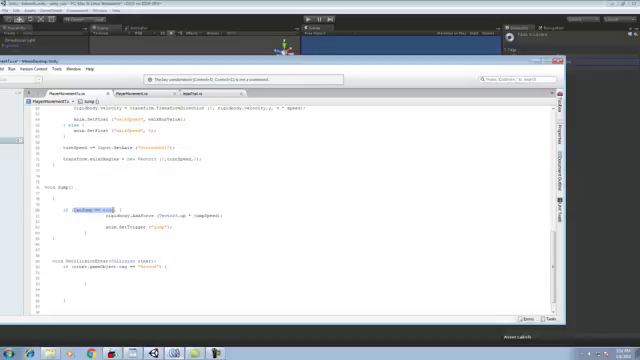
click(101, 280)
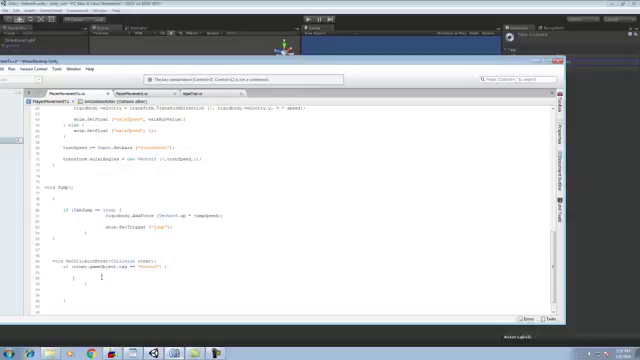
text(canJump = true)
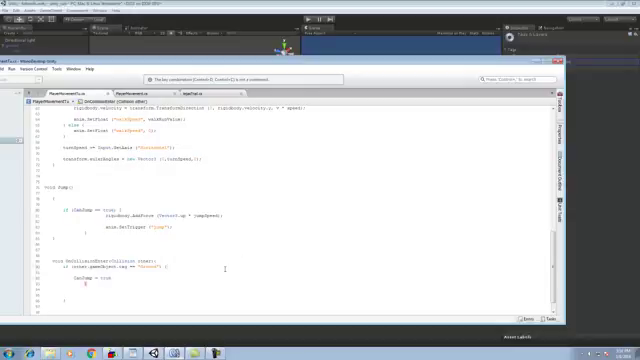
key(ctrl+s)
- Try running the game and read the first compiler error message
key(alt+Tab)
key(ctrl+p)
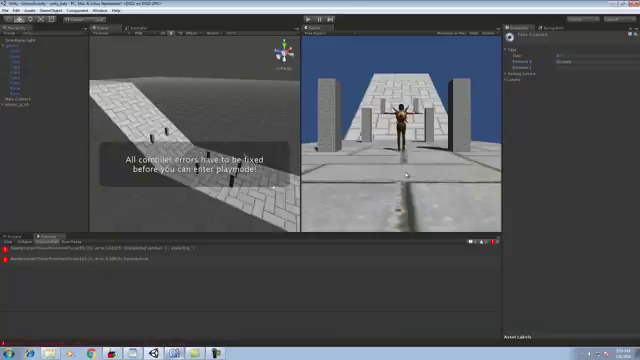
click(184, 249)
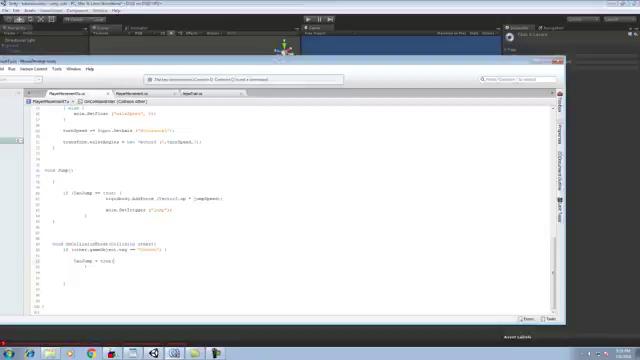
key(alt+Tab)
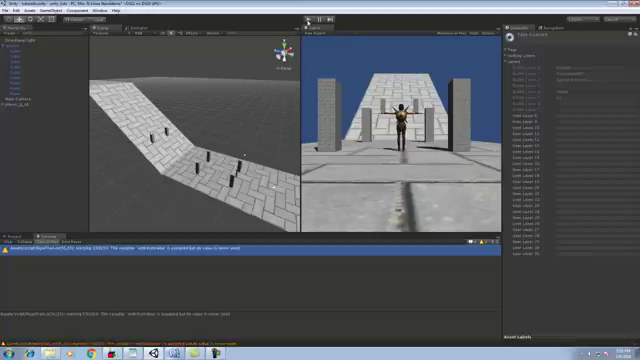
- Play-test the game with the player selected and try jumping
key(ctrl+p)
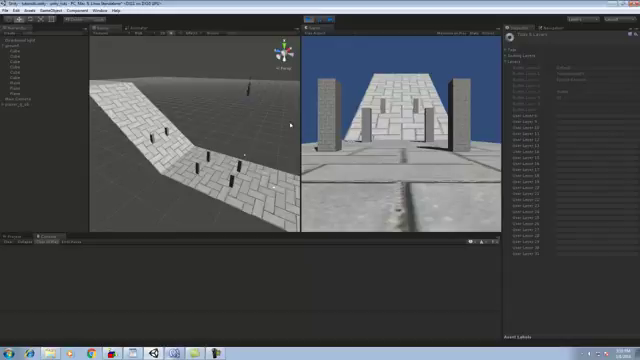
click(310, 18)
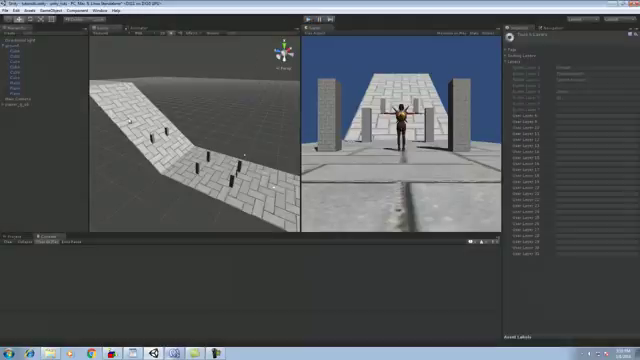
click(14, 104)
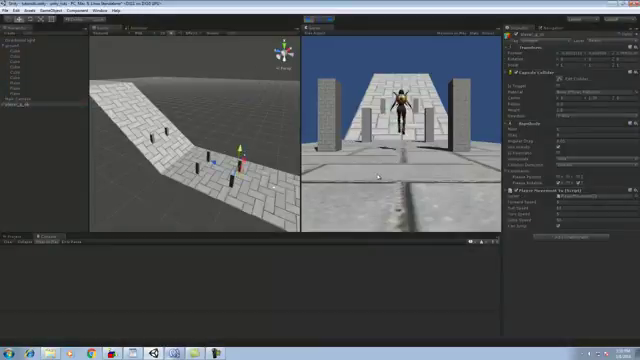
click(308, 19)
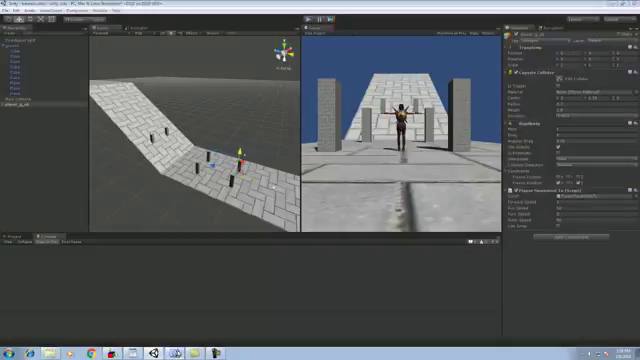
key(alt+Tab)
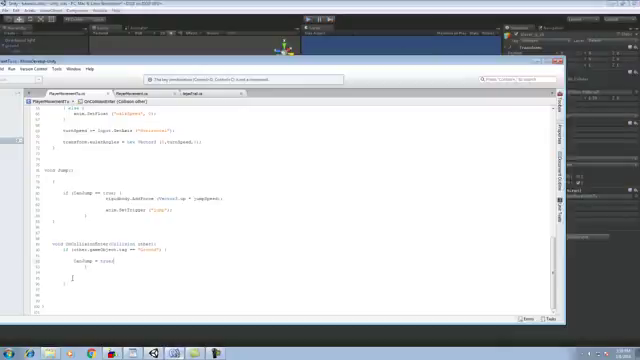
- Copy the OnCollisionEnter method and paste a duplicate below it
click(60, 277)
key(shift+Up)
key(shift+Up)
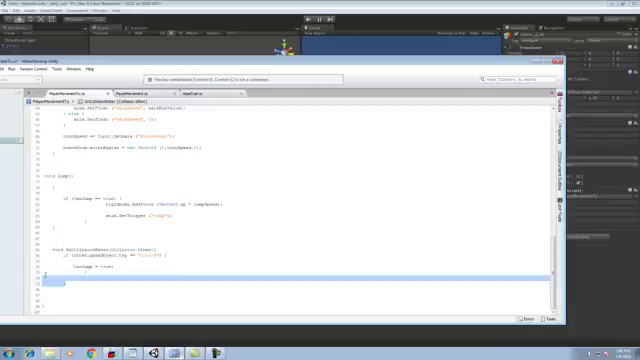
key(shift+Up)
key(shift+Up)
key(shift+Up)
click(68, 295)
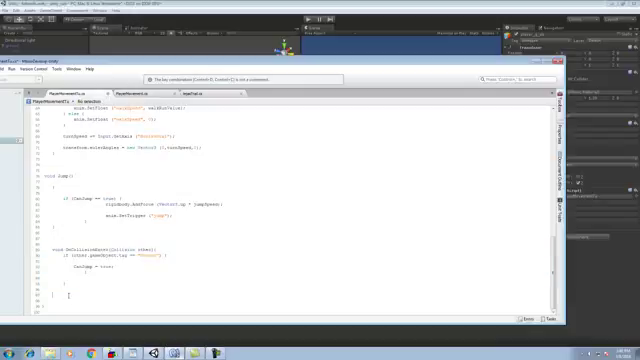
key(ctrl+v)
scroll(68, 280, down, 1)
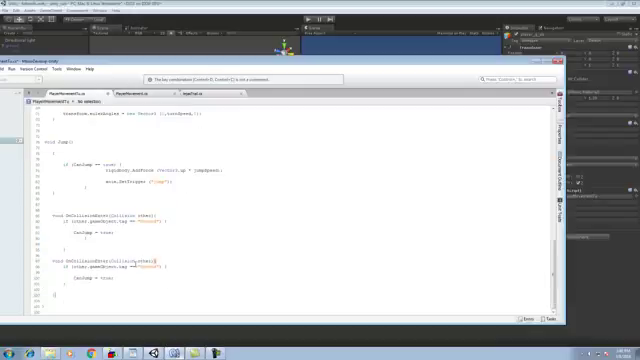
- Rename the copy to OnCollisionExit and change its true to false
double_click(103, 261)
text(Ex)
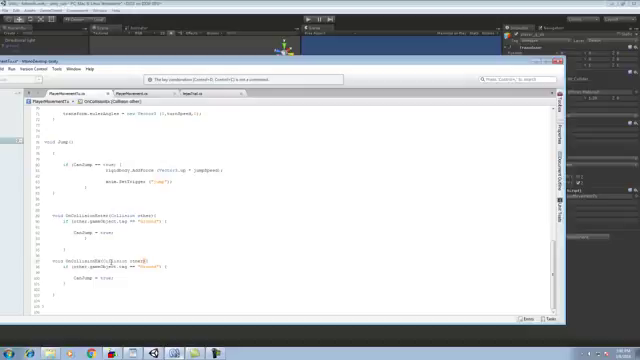
text(it)
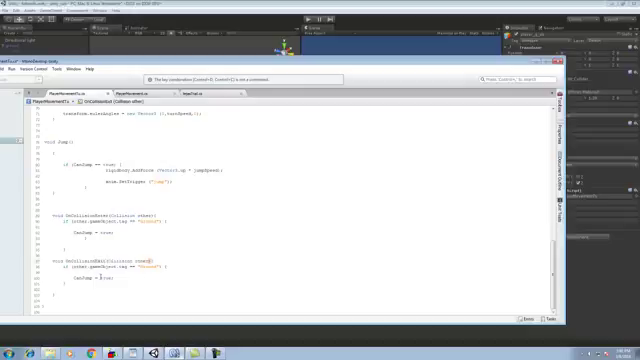
double_click(104, 277)
text(false)
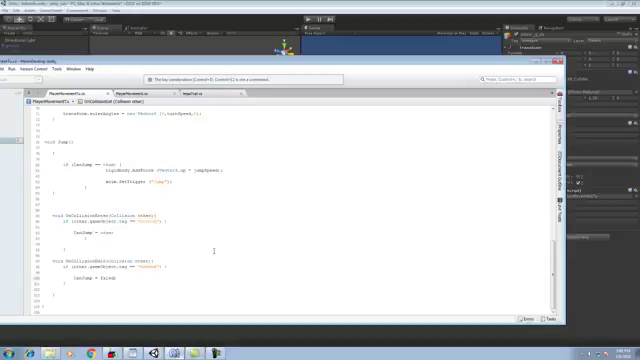
key(alt+Tab)
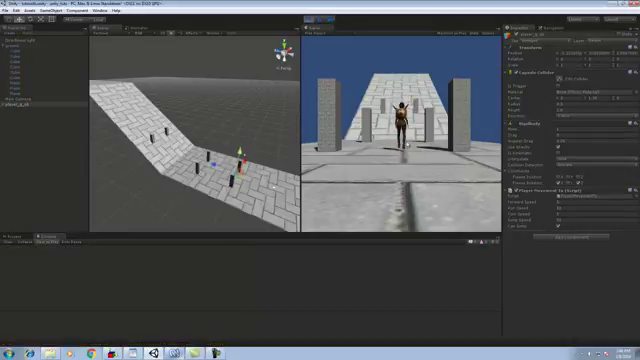
- Restart Play mode and press Space twice to check the character jumps only once
click(312, 19)
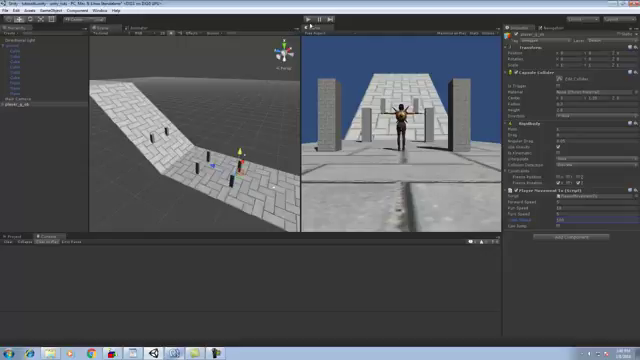
key(ctrl+p)
key(ctrl+p)
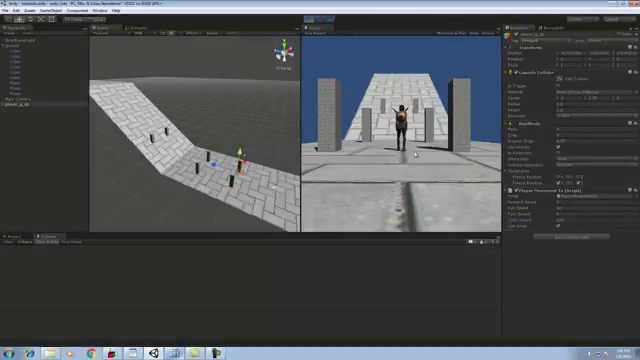
key(space)
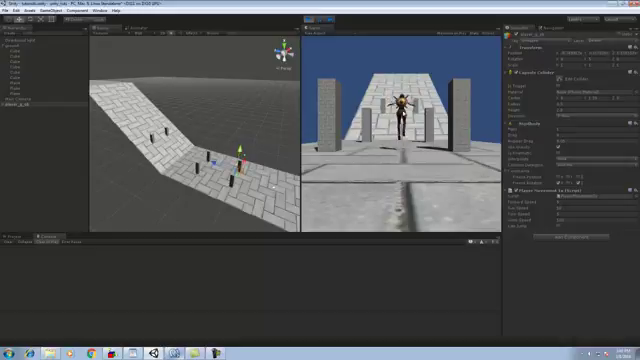
key(space)
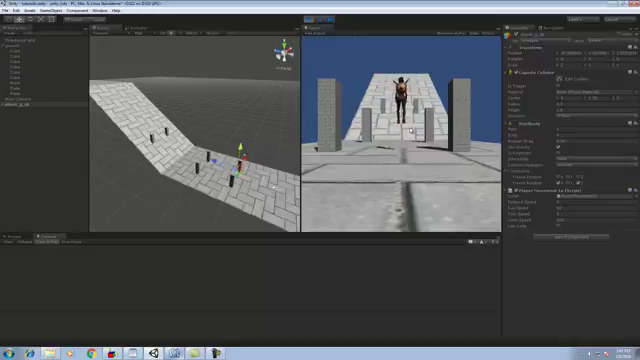
- Stop the test, open the Animator, and lower the Jump state's Speed
click(310, 19)
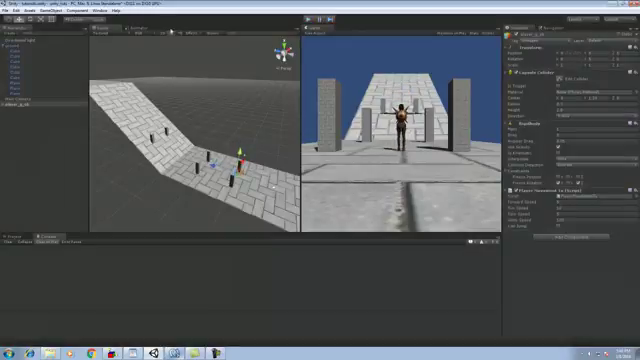
click(137, 28)
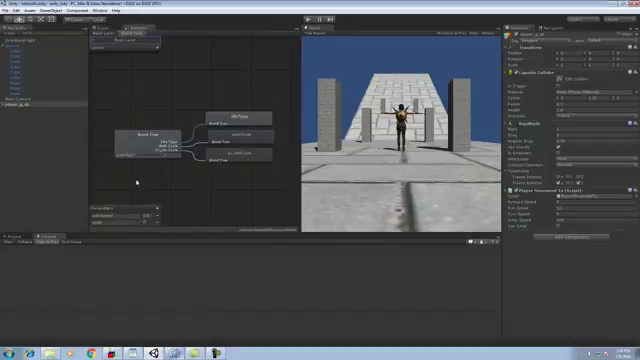
click(231, 172)
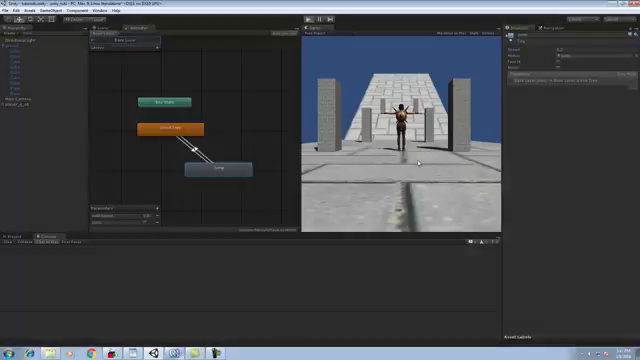
- Jump twice to check the slower animation, then orbit the scene view over the walkway
key(space)
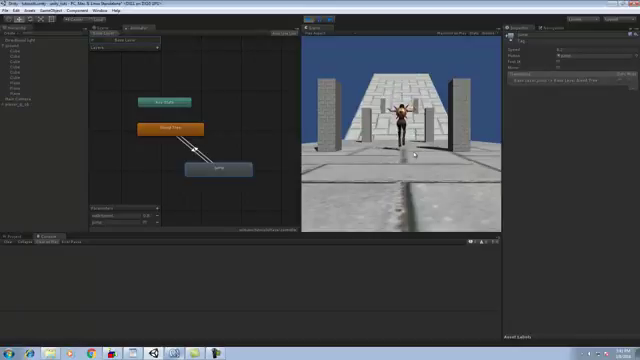
key(space)
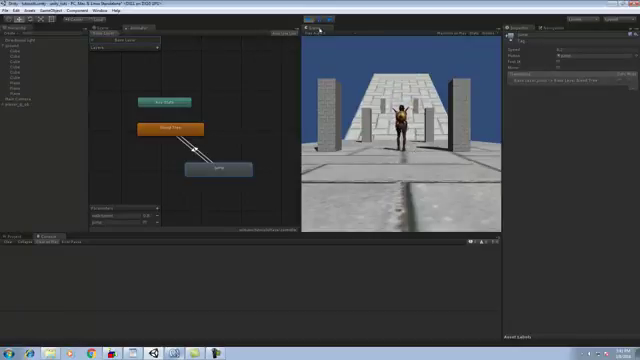
key(ctrl+1)
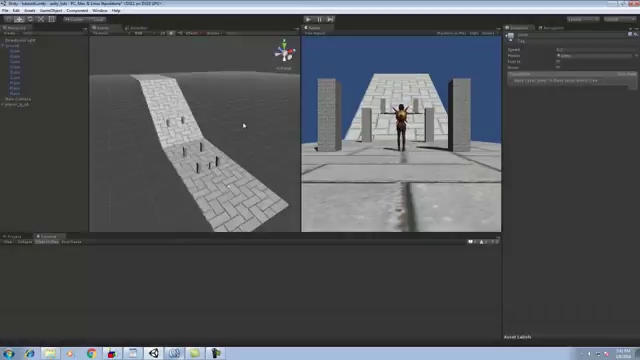
alt+drag(286, 162, 267, 157)
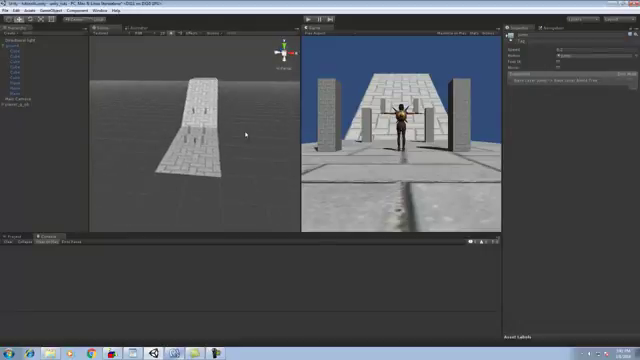
alt+drag(267, 157, 251, 151)
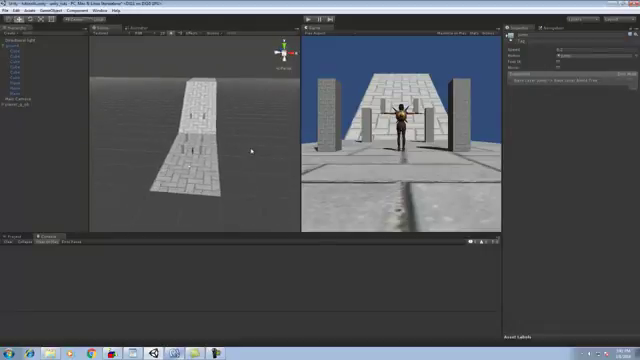